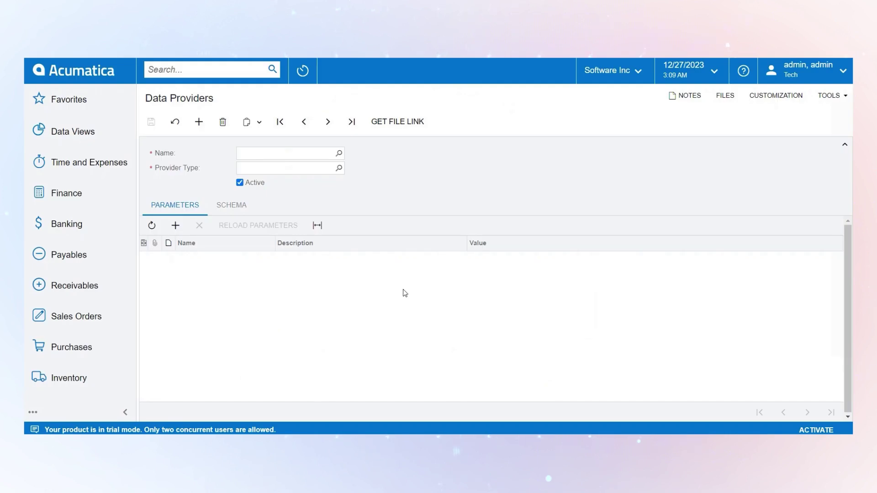
Step: Create a data provider named 'Import PO' with Excel Provider type and save it
{"action": "left_click", "coordinate": [309, 154]}
{"action": "type", "text": "Import PO"}
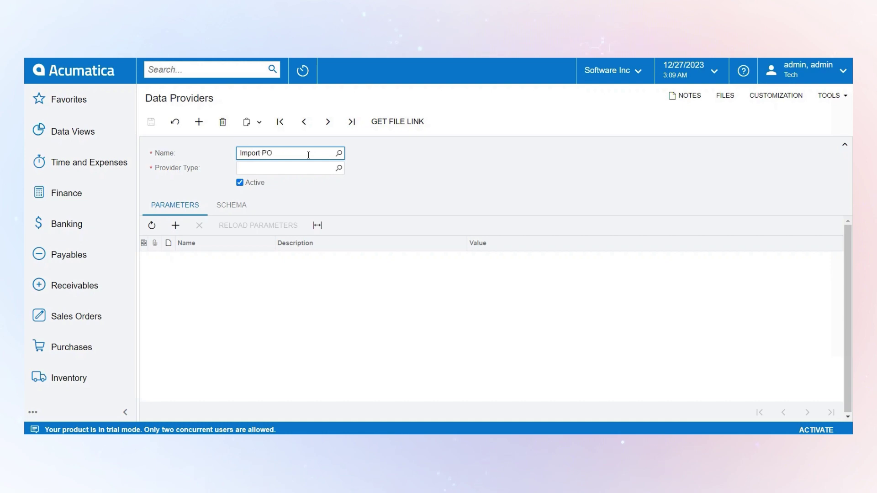
{"action": "left_click", "coordinate": [338, 169]}
{"action": "type", "text": "Ex"}
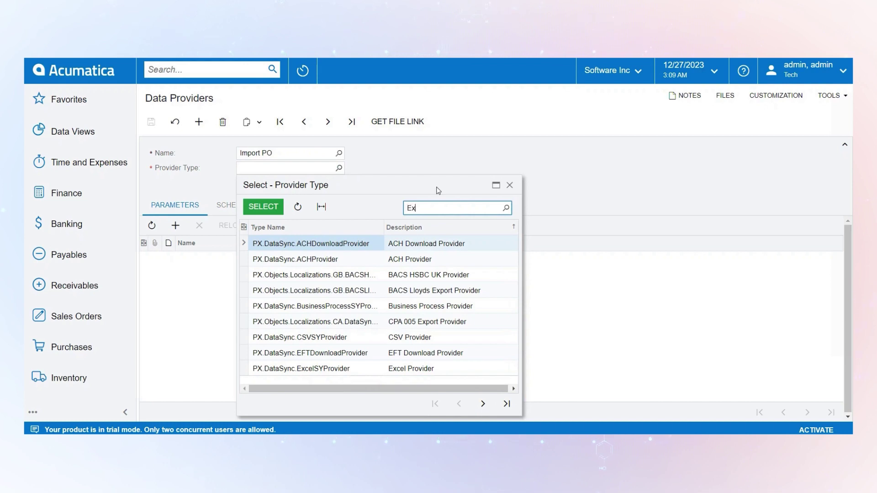
{"action": "type", "text": "cel"}
{"action": "key", "text": "Return"}
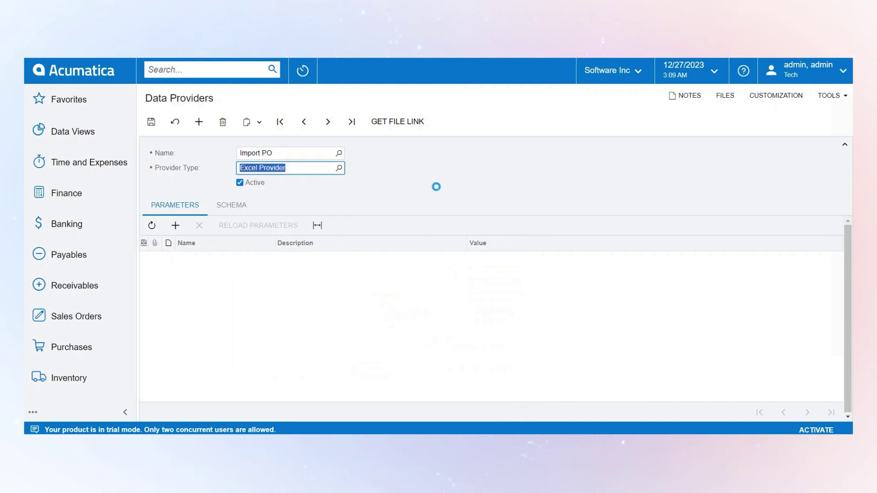
{"action": "left_click", "coordinate": [155, 122]}
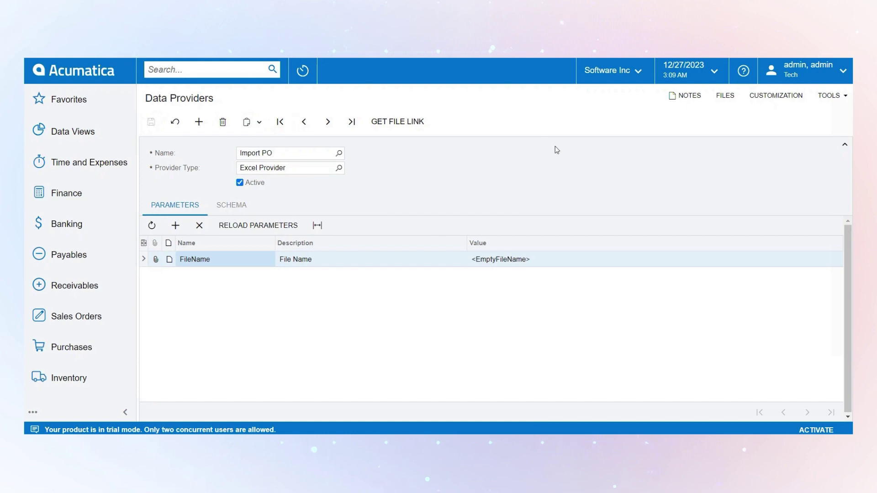
Step: Upload PurchaseOrders.xlsx from the SourceFiles folder as the provider's attached file
{"action": "left_click", "coordinate": [728, 96]}
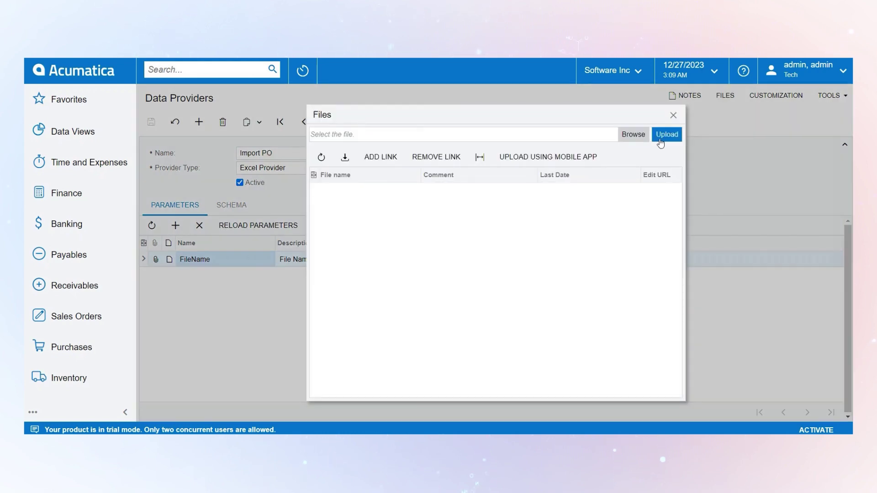
{"action": "left_click", "coordinate": [634, 135]}
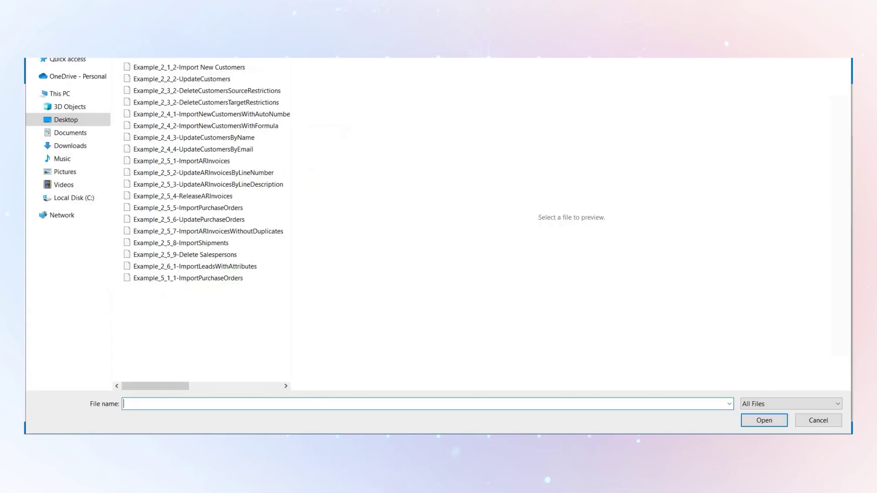
{"action": "key", "text": "alt+Up"}
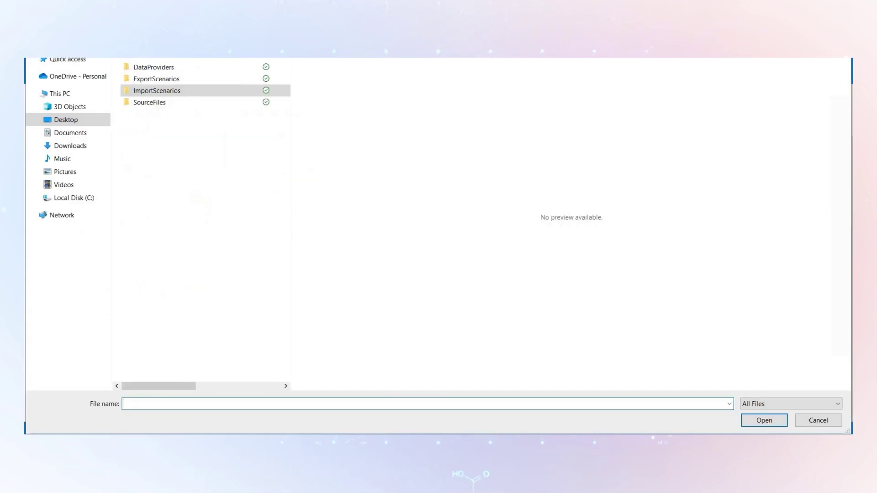
{"action": "double_click", "coordinate": [189, 102]}
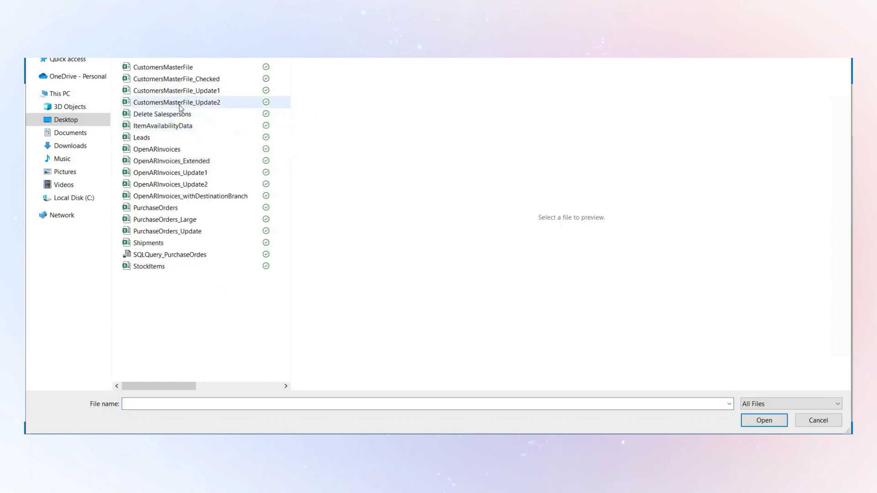
{"action": "double_click", "coordinate": [177, 207]}
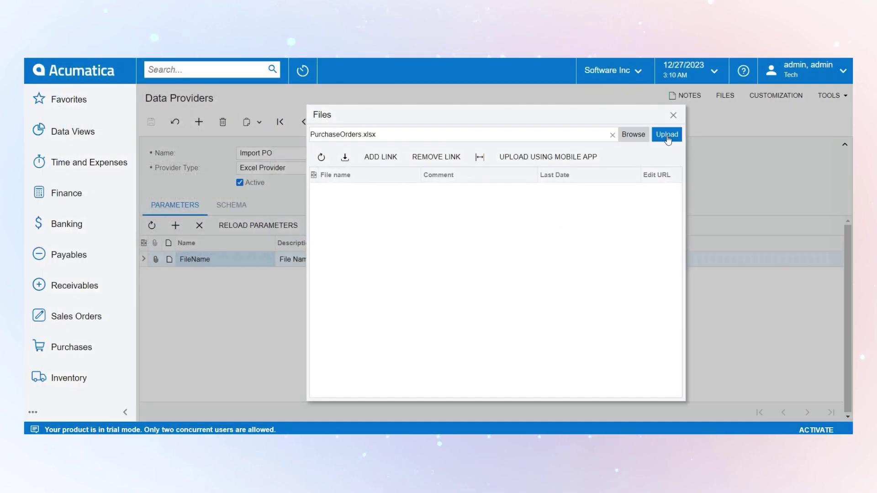
{"action": "left_click", "coordinate": [668, 140]}
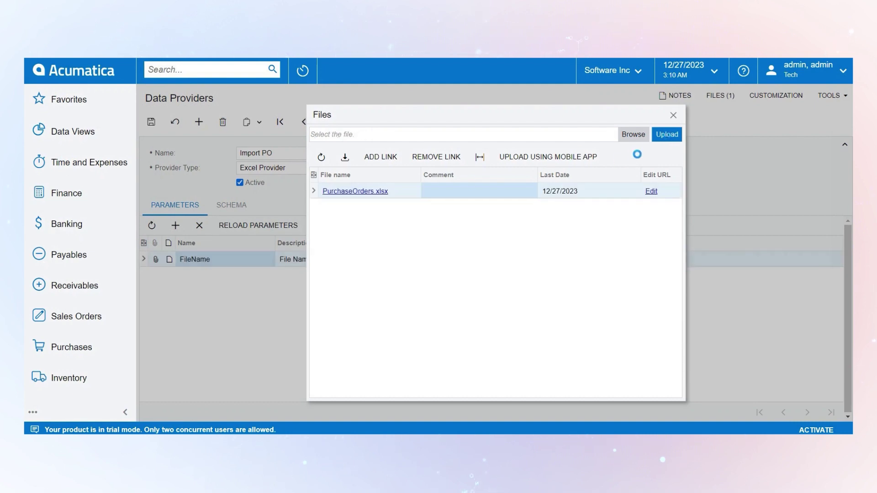
Step: Reload parameters, add an active POExt schema object with its fields, and save
{"action": "left_click", "coordinate": [674, 115]}
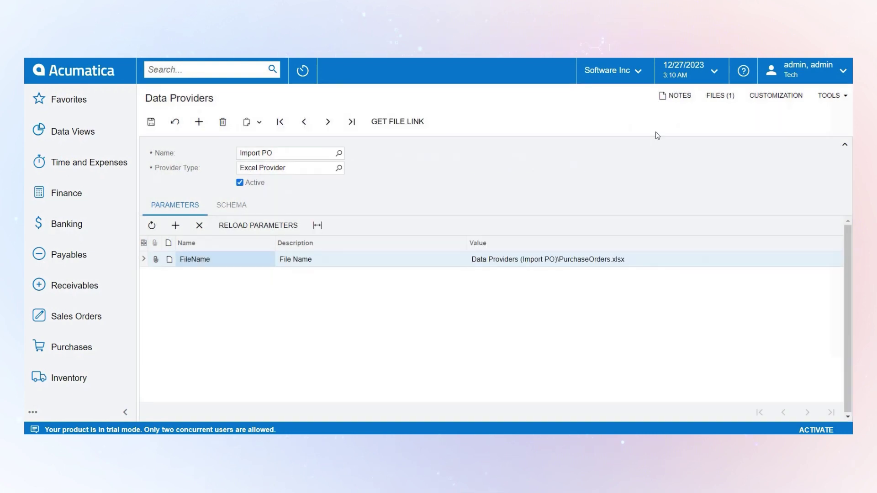
{"action": "left_click", "coordinate": [259, 225]}
{"action": "left_click", "coordinate": [219, 209]}
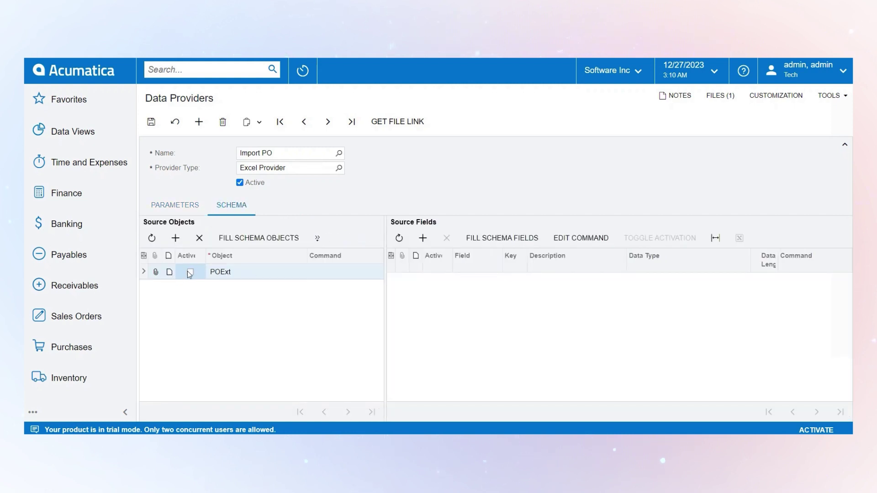
{"action": "left_click", "coordinate": [246, 241]}
{"action": "left_click", "coordinate": [190, 272]}
{"action": "left_click", "coordinate": [513, 237]}
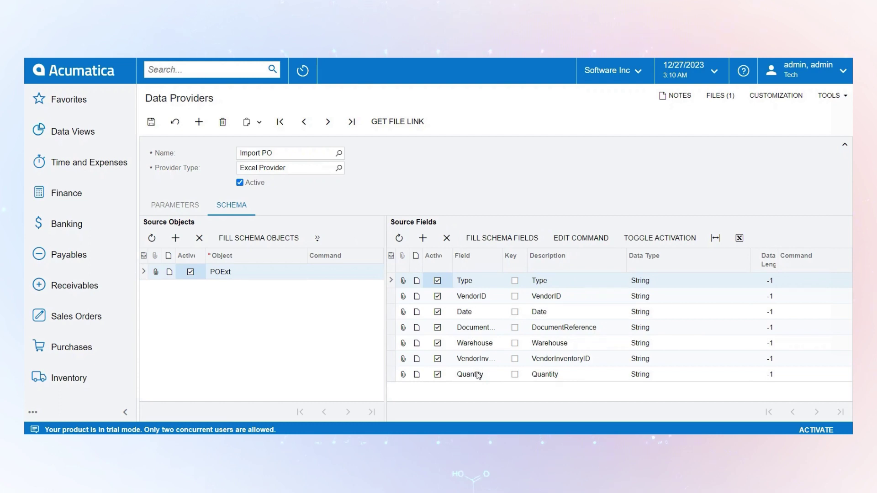
{"action": "left_click", "coordinate": [149, 119]}
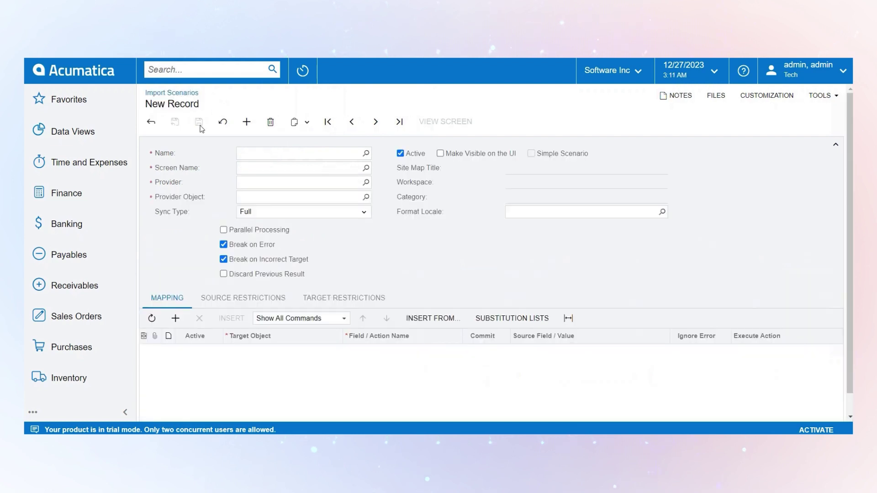
Step: Import Example_2_5_5-ImportPurchaseOrders.xml from the ImportScenarios folder as a new scenario
{"action": "left_click", "coordinate": [308, 123]}
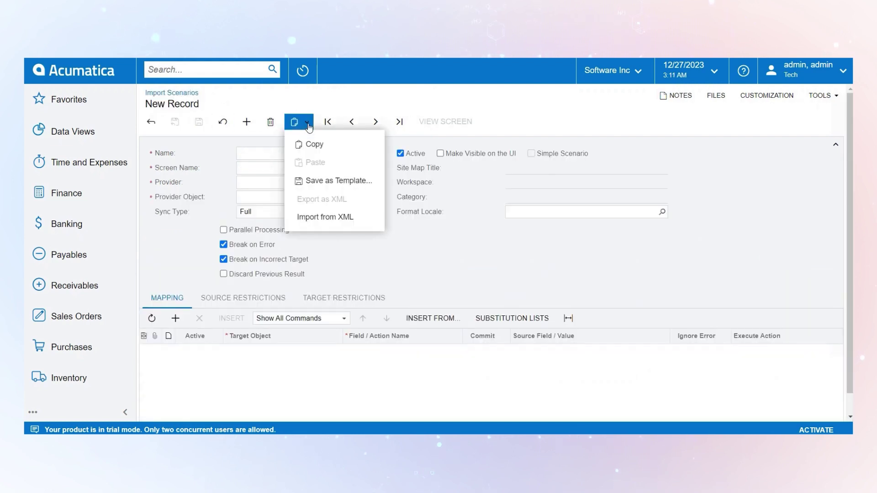
{"action": "left_click", "coordinate": [316, 218]}
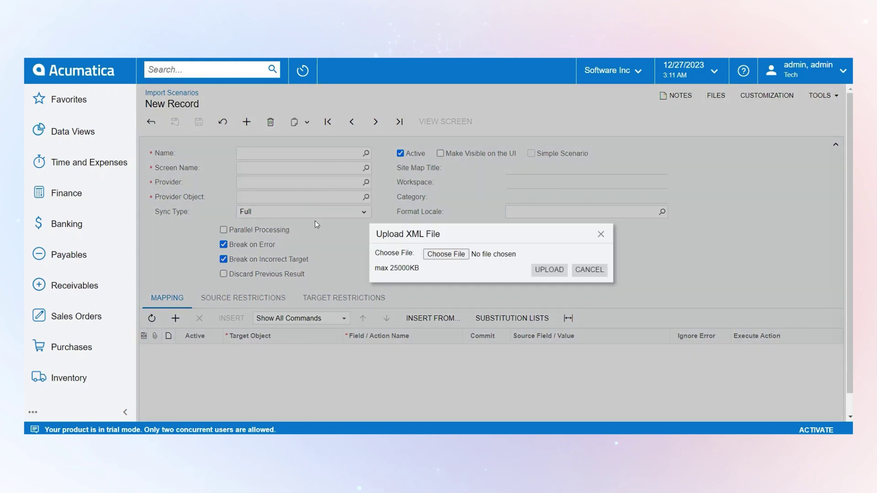
{"action": "left_click", "coordinate": [448, 255]}
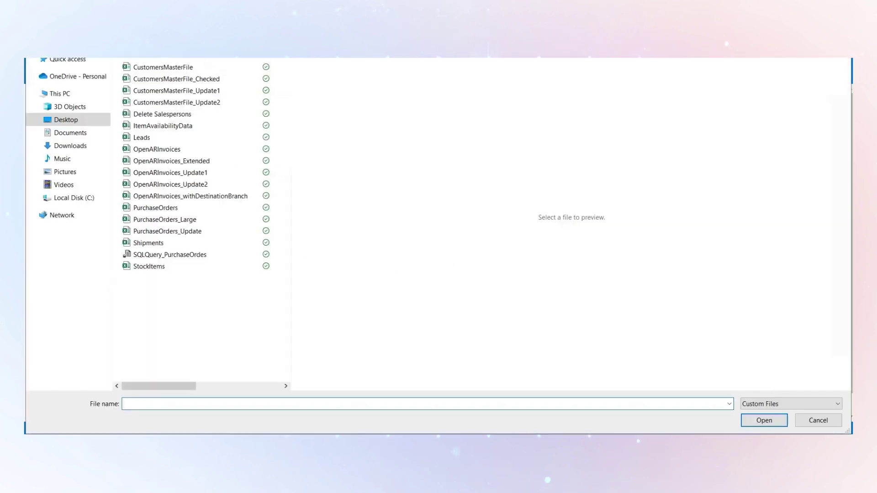
{"action": "key", "text": "alt+Up"}
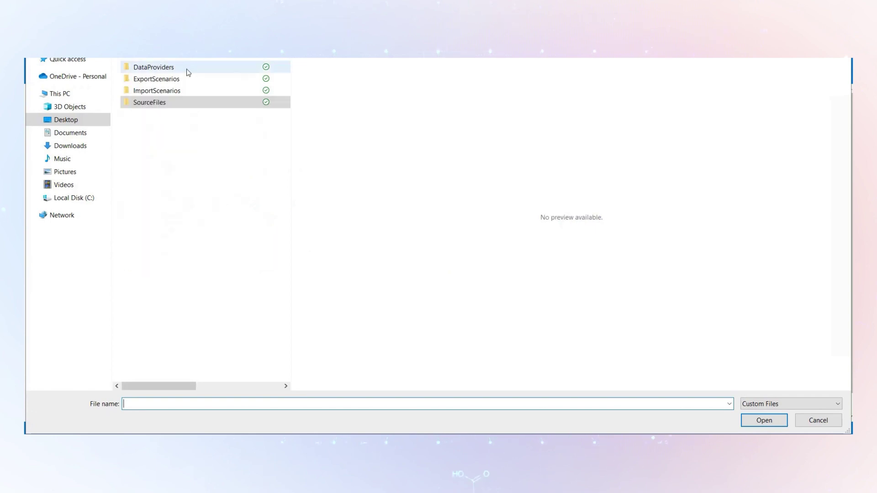
{"action": "double_click", "coordinate": [180, 91]}
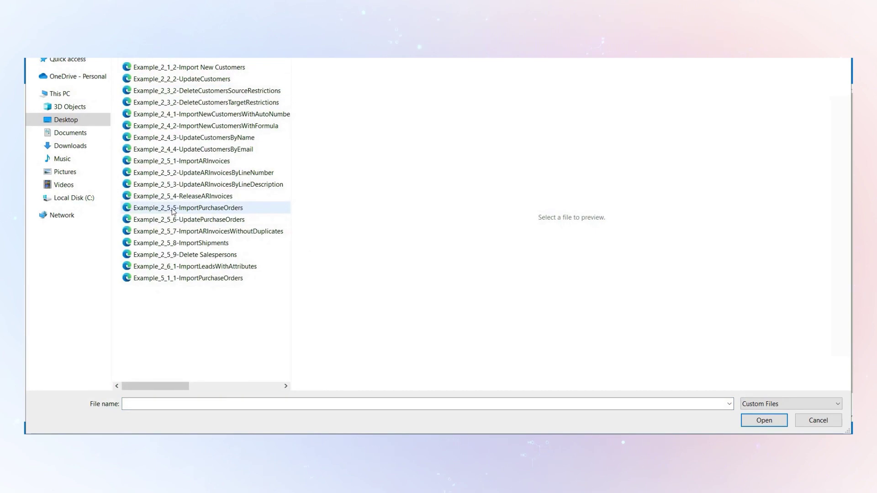
{"action": "key", "text": "Escape"}
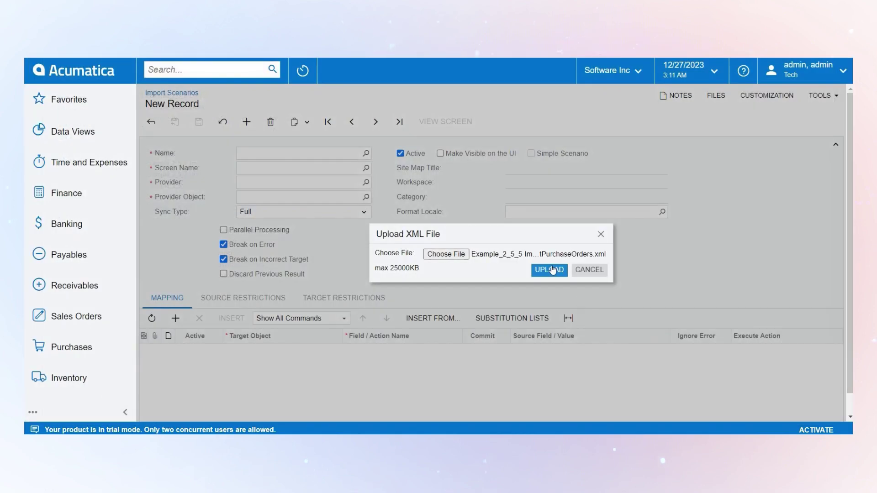
{"action": "left_click", "coordinate": [549, 271]}
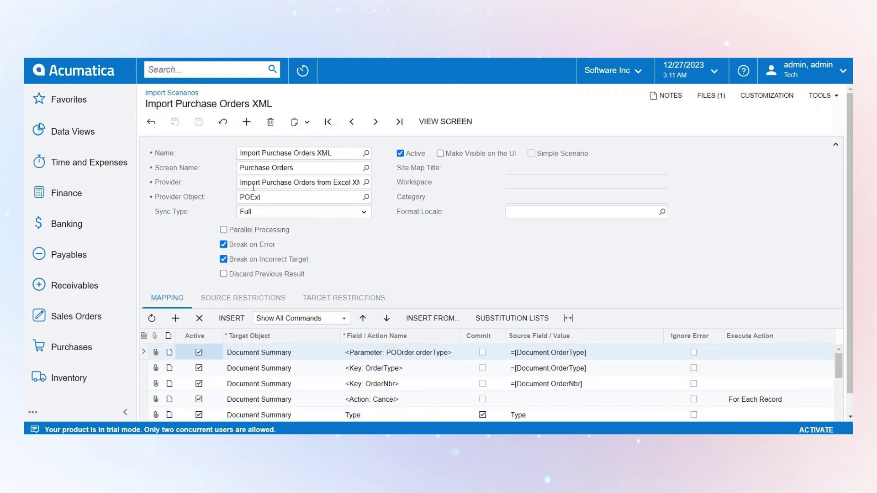
{"action": "scroll", "coordinate": [368, 273], "scroll_direction": "down", "scroll_amount": 1}
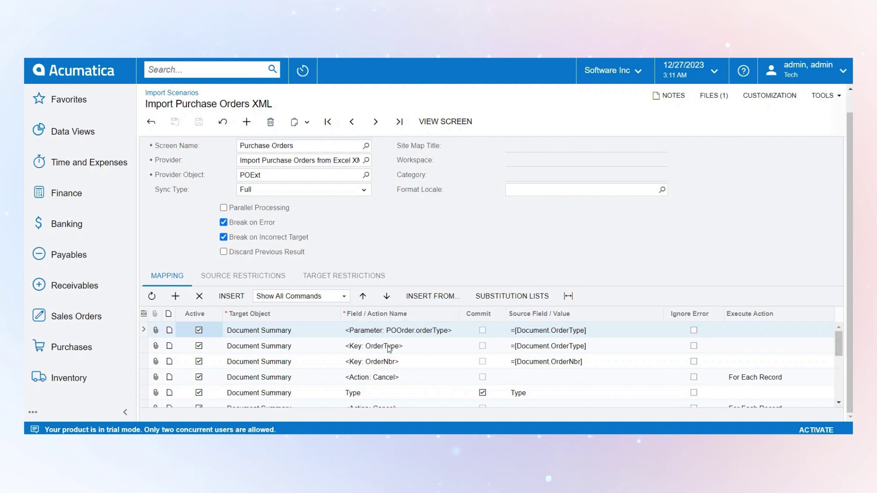
{"action": "scroll", "coordinate": [389, 377], "scroll_direction": "down", "scroll_amount": 2}
{"action": "scroll", "coordinate": [389, 377], "scroll_direction": "down", "scroll_amount": 1}
{"action": "scroll", "coordinate": [388, 378], "scroll_direction": "down", "scroll_amount": 1}
{"action": "scroll", "coordinate": [389, 378], "scroll_direction": "down", "scroll_amount": 1}
{"action": "scroll", "coordinate": [387, 377], "scroll_direction": "down", "scroll_amount": 2}
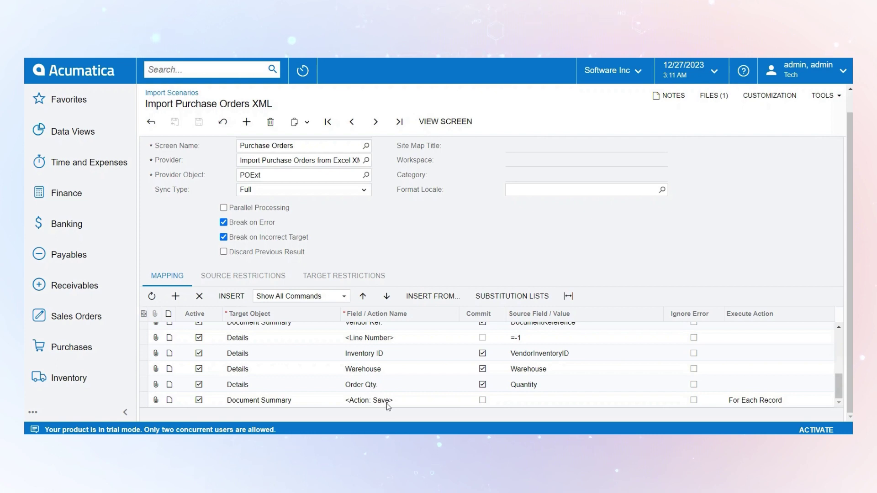
{"action": "scroll", "coordinate": [333, 248], "scroll_direction": "up", "scroll_amount": 1}
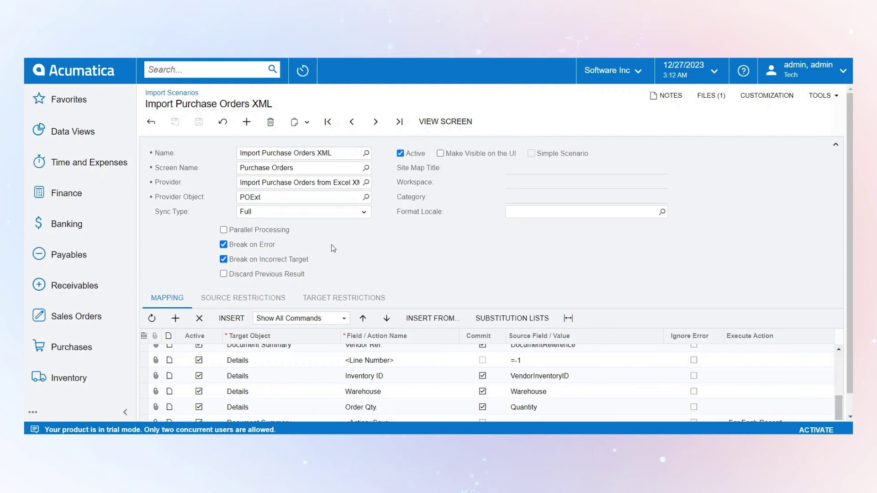
Step: Set the Import Purchase Orders XML scenario's provider to Import PO and save
{"action": "left_click", "coordinate": [356, 182]}
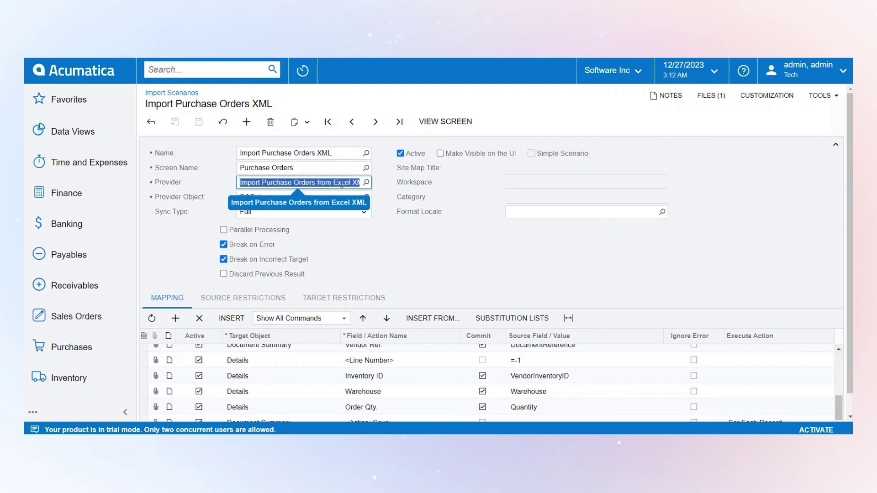
{"action": "left_click", "coordinate": [367, 184]}
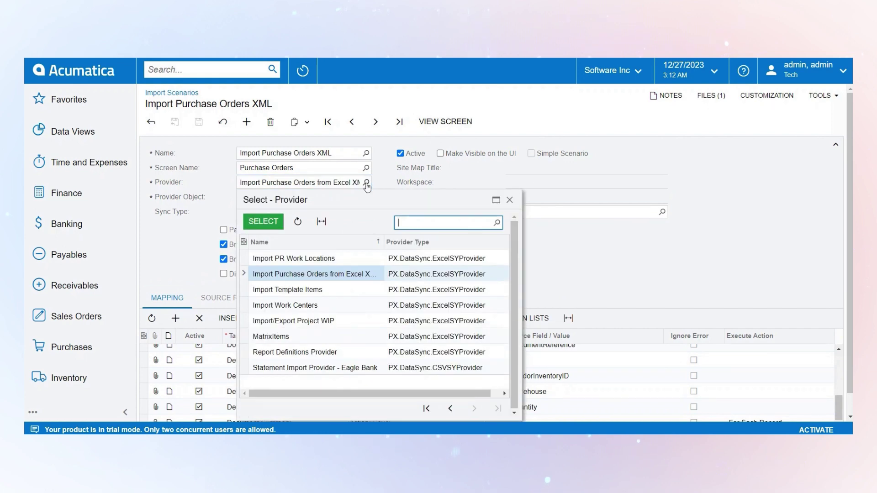
{"action": "type", "text": "import "}
{"action": "type", "text": "PO"}
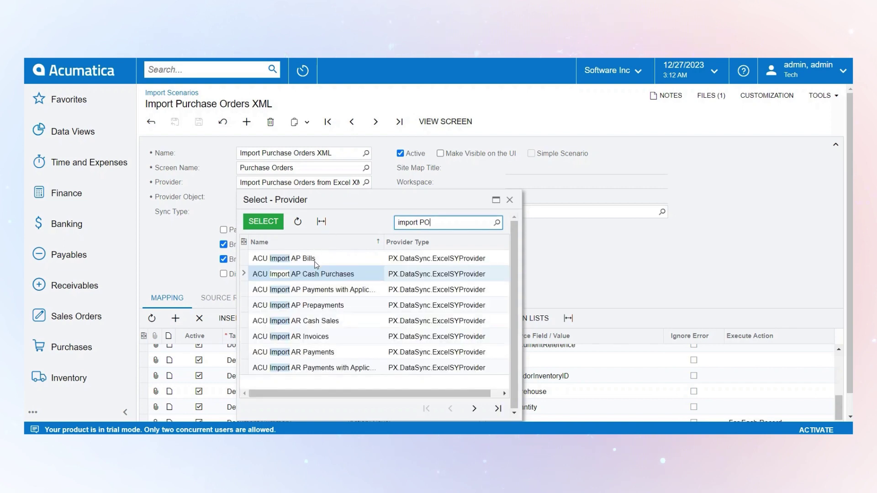
{"action": "left_click", "coordinate": [475, 409]}
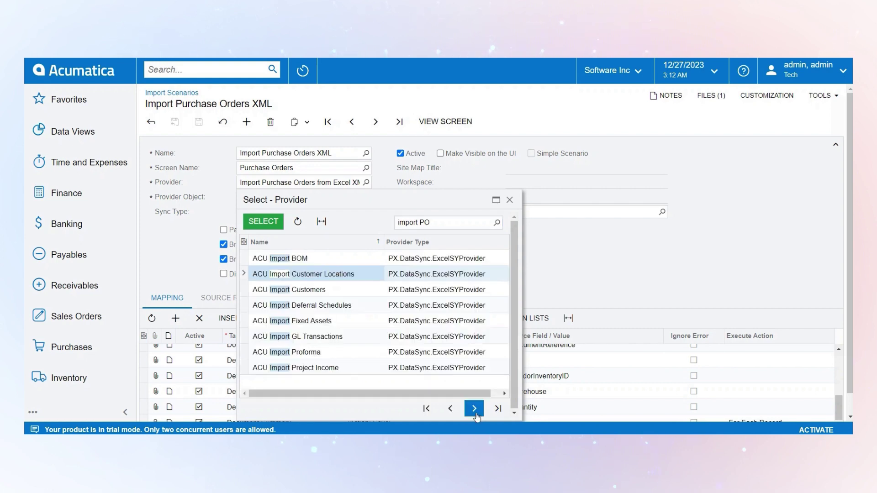
{"action": "left_click", "coordinate": [474, 409]}
{"action": "left_click", "coordinate": [475, 408]}
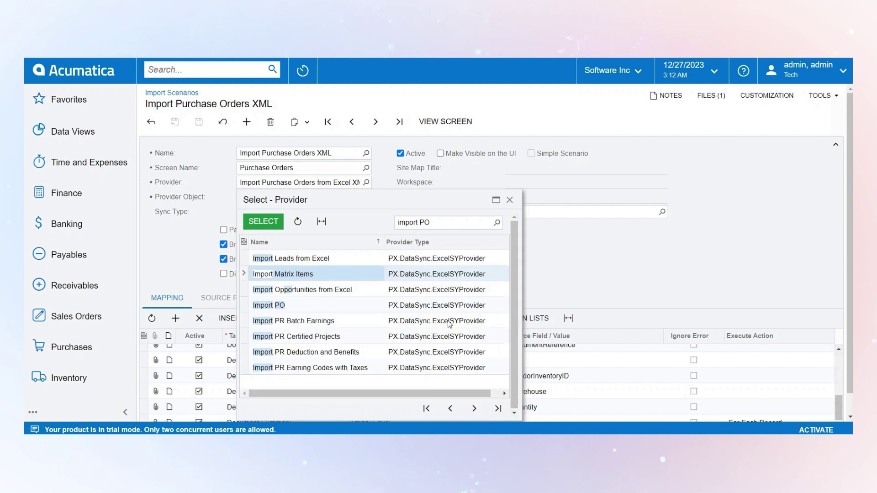
{"action": "double_click", "coordinate": [458, 305]}
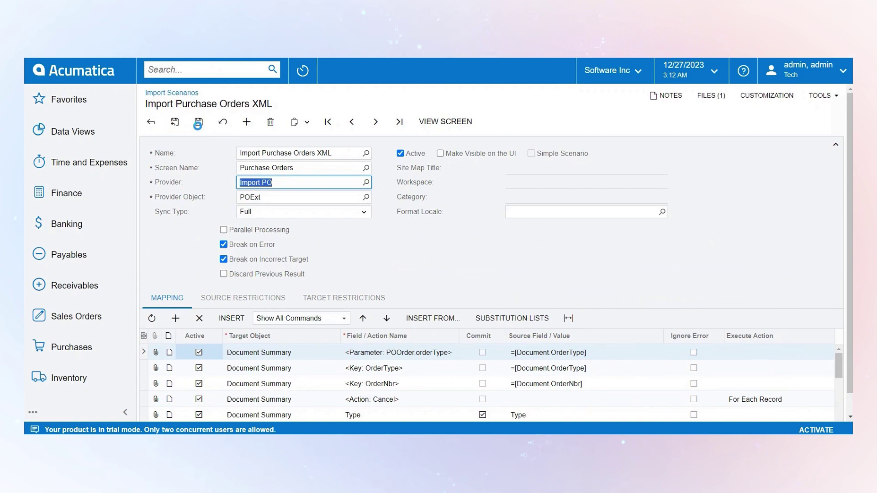
{"action": "left_click", "coordinate": [198, 124]}
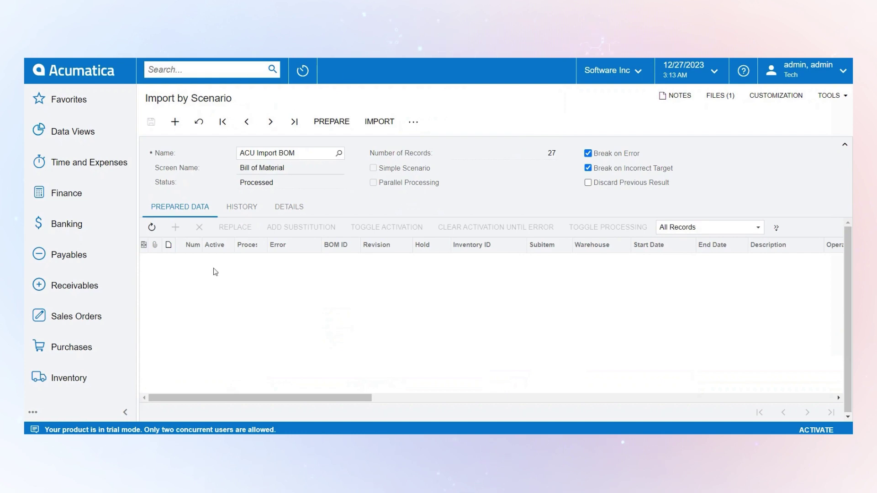
Step: In Import by Scenario, search 'import pur' and select Import Purchase Orders XML
{"action": "left_click", "coordinate": [320, 153]}
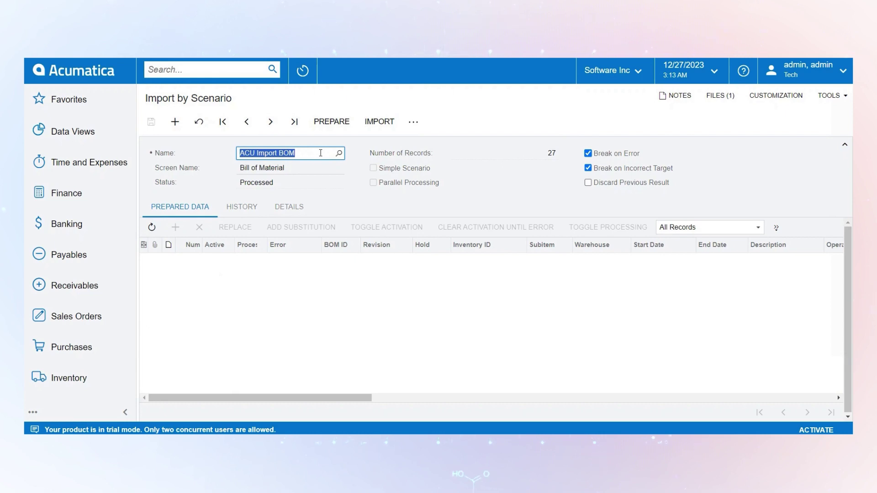
{"action": "type", "text": "import"}
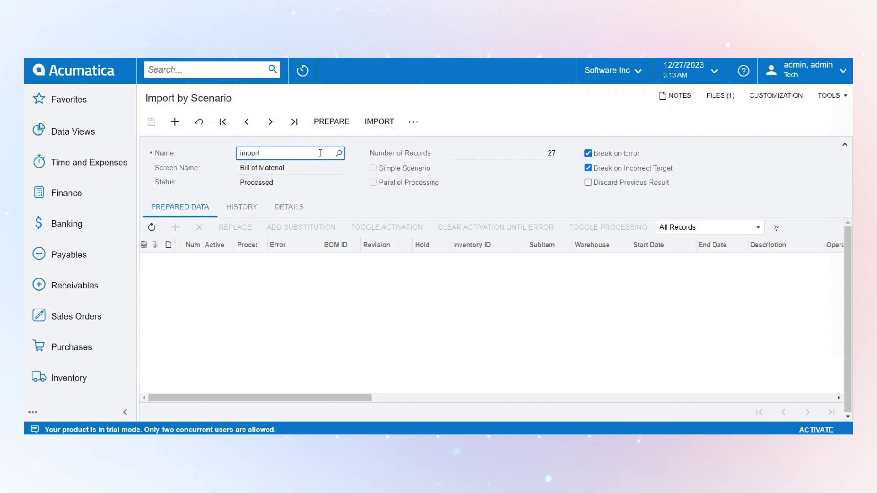
{"action": "key", "text": "Return"}
{"action": "type", "text": "im"}
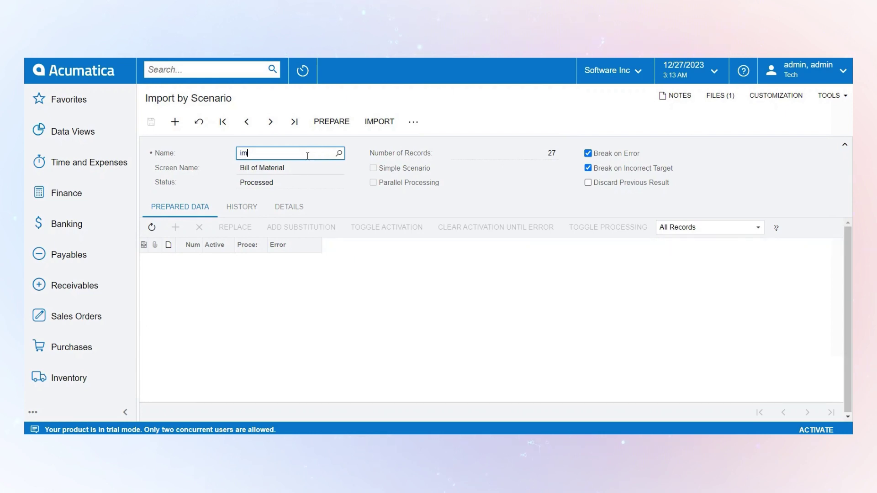
{"action": "type", "text": "port pur"}
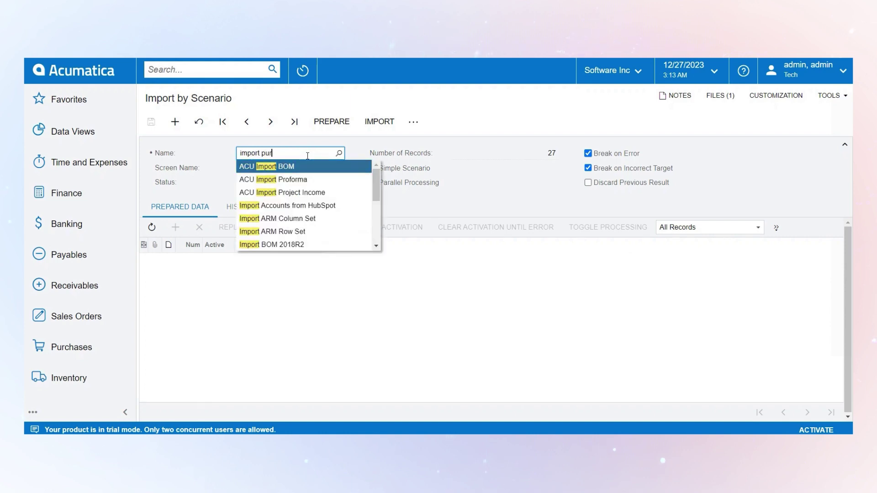
{"action": "type", "text": "chase orde"}
{"action": "key", "text": "Return"}
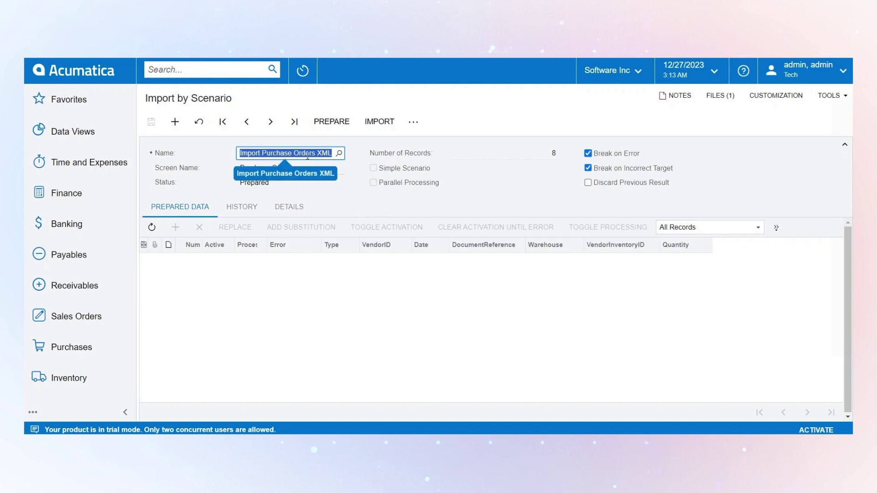
Step: Prepare the eight purchase order records and start importing them
{"action": "left_click", "coordinate": [336, 123]}
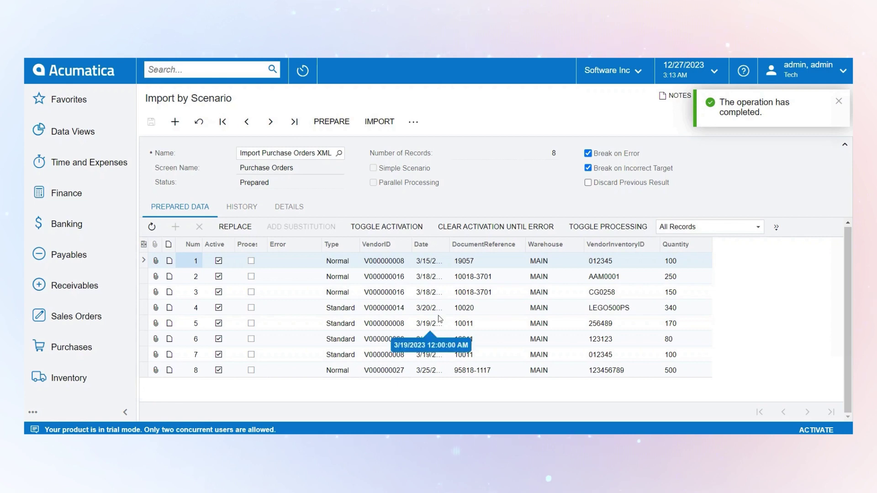
{"action": "left_click", "coordinate": [380, 123]}
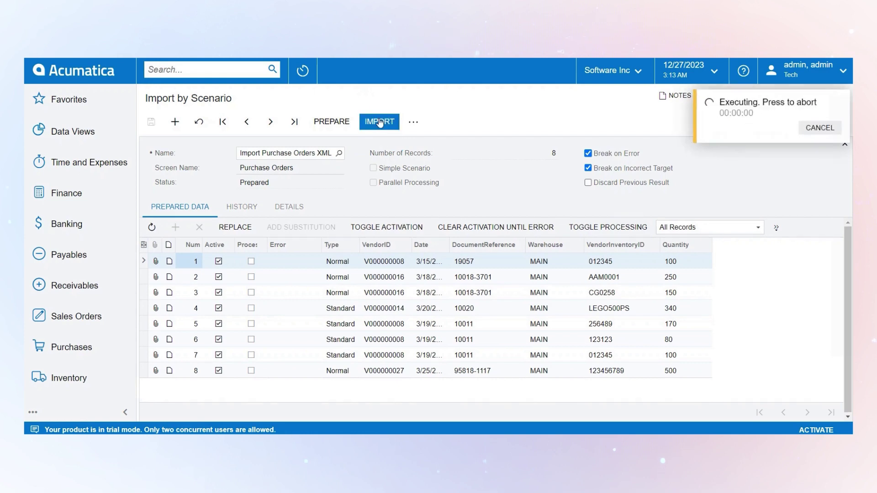